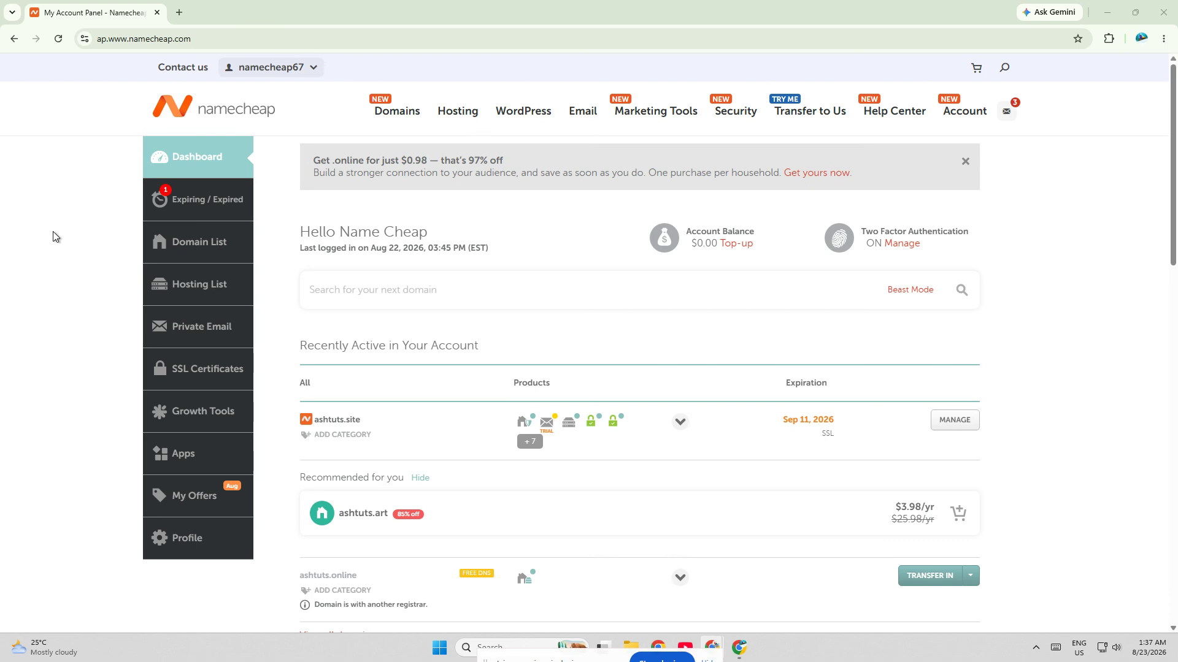
Step: Open the Advanced DNS settings of the ashtuts.site domain from the domain list
{"action": "left_click", "coordinate": [161, 40]}
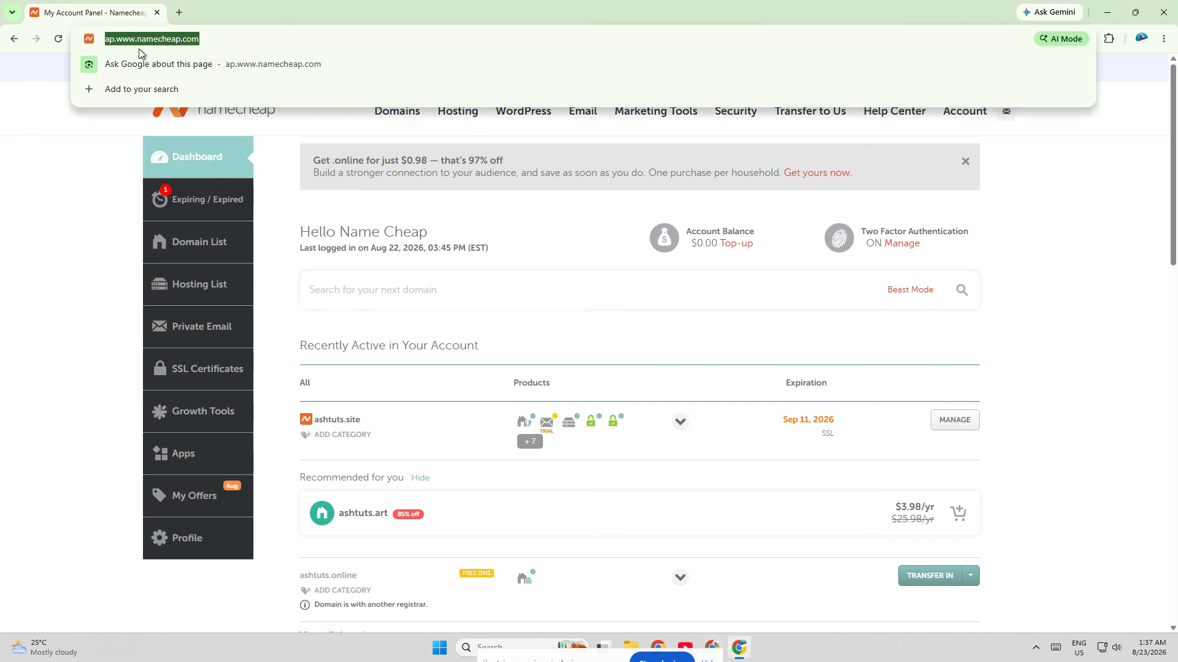
{"action": "left_click", "coordinate": [50, 168]}
{"action": "left_click", "coordinate": [188, 244]}
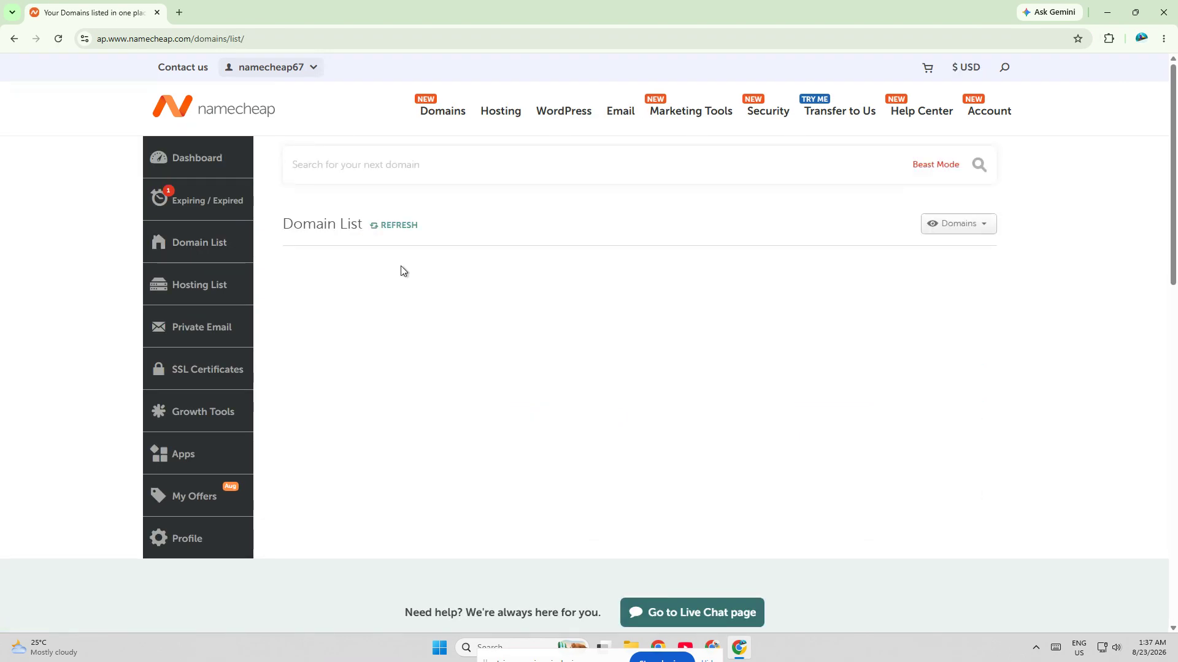
{"action": "left_click", "coordinate": [973, 342]}
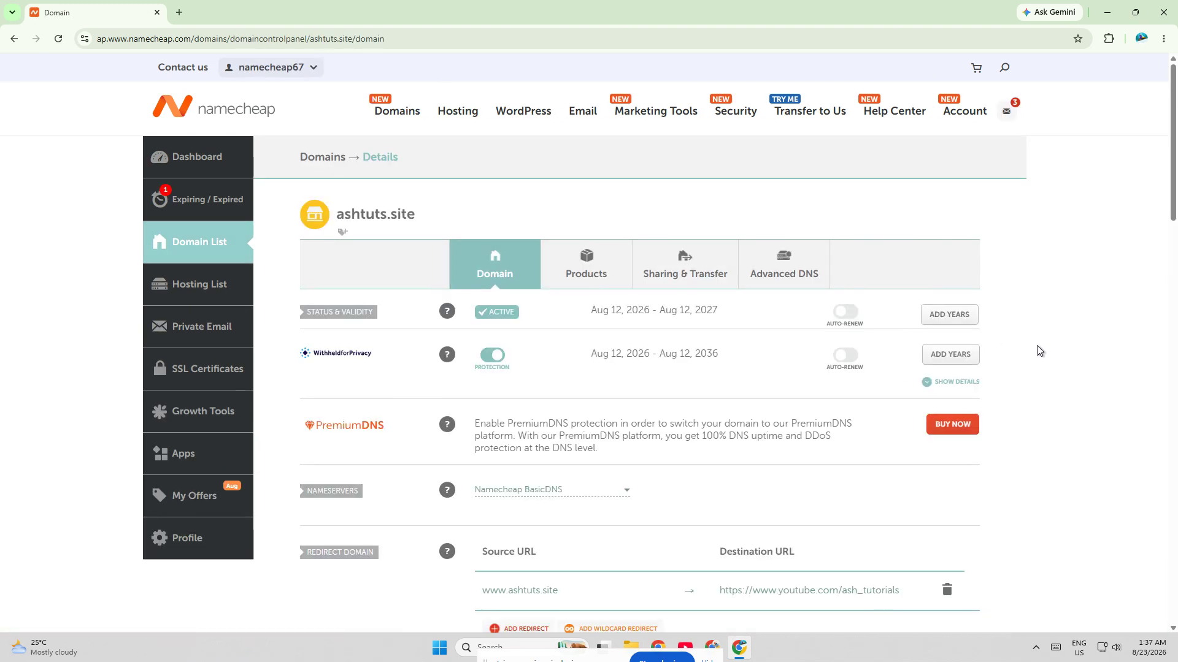
{"action": "left_click", "coordinate": [799, 281]}
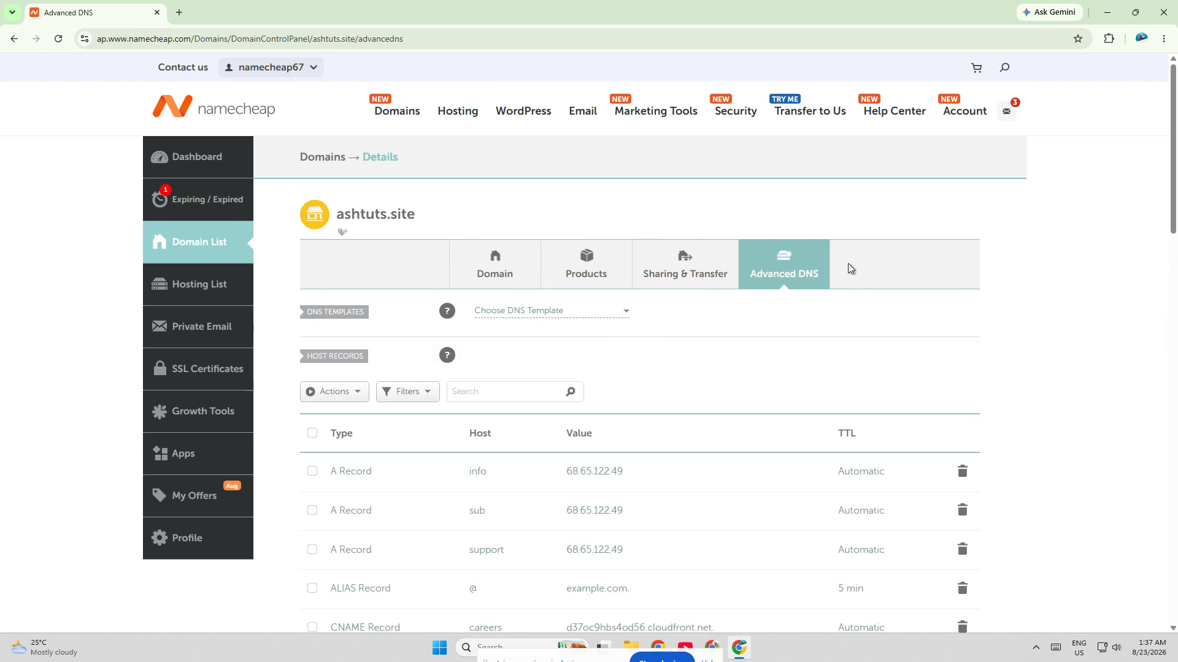
Step: Add a new host record and set its type to TXT Record
{"action": "scroll", "coordinate": [1048, 297], "scroll_direction": "down", "scroll_amount": 1}
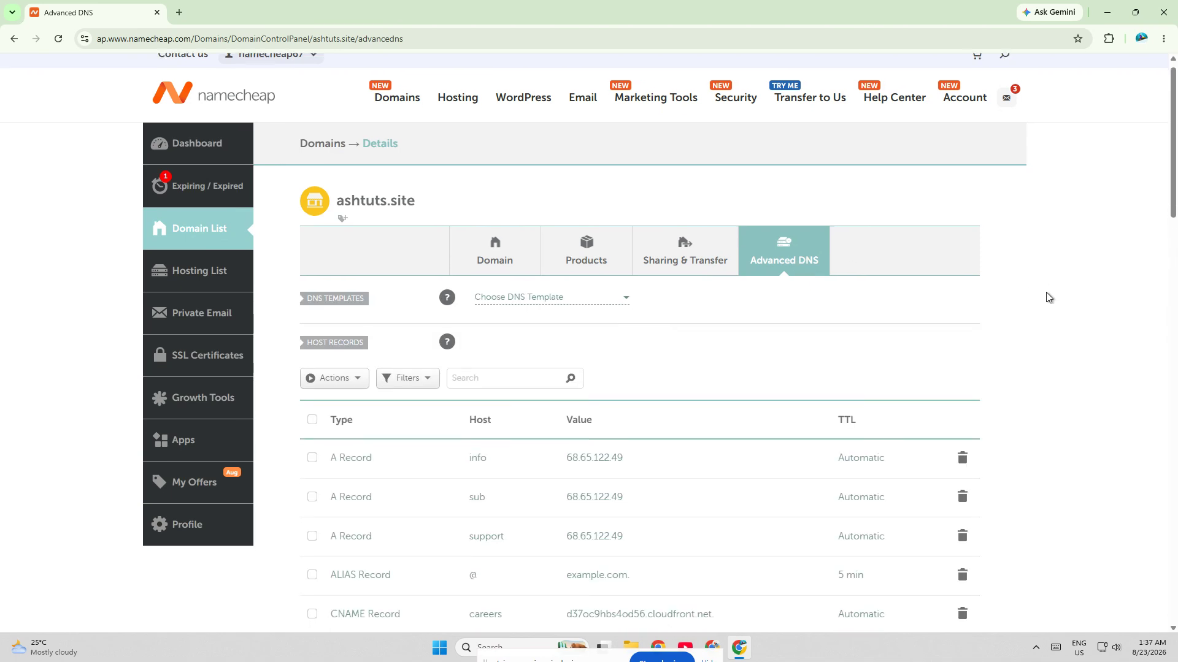
{"action": "scroll", "coordinate": [1048, 297], "scroll_direction": "down", "scroll_amount": 1}
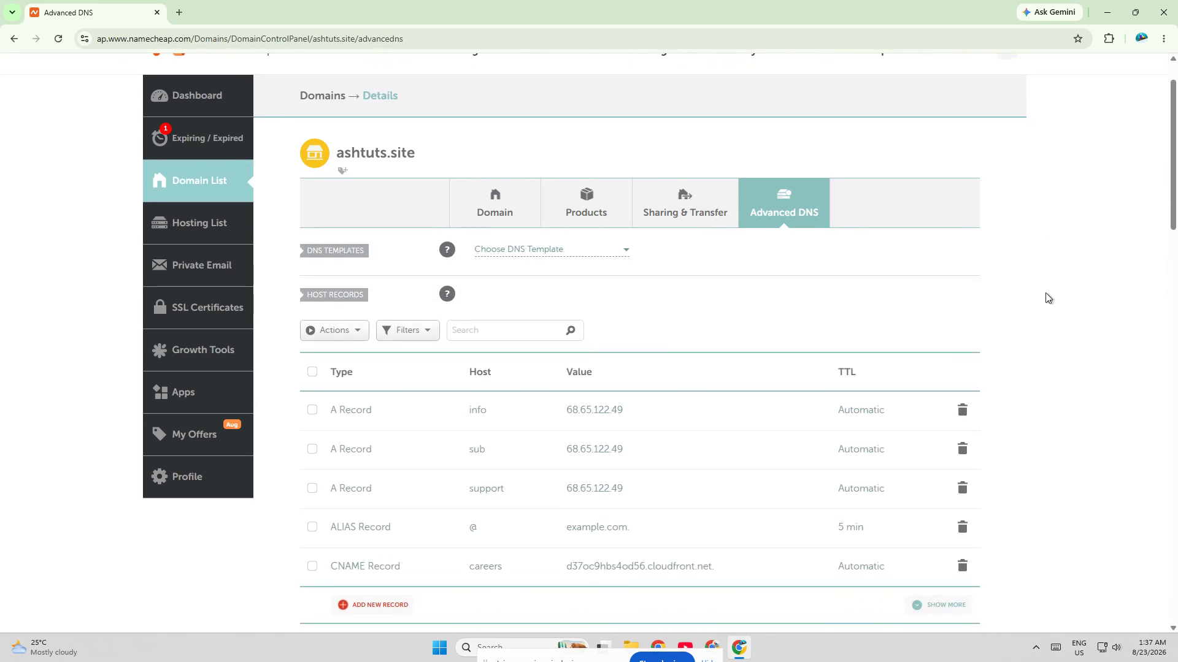
{"action": "scroll", "coordinate": [1047, 298], "scroll_direction": "down", "scroll_amount": 3}
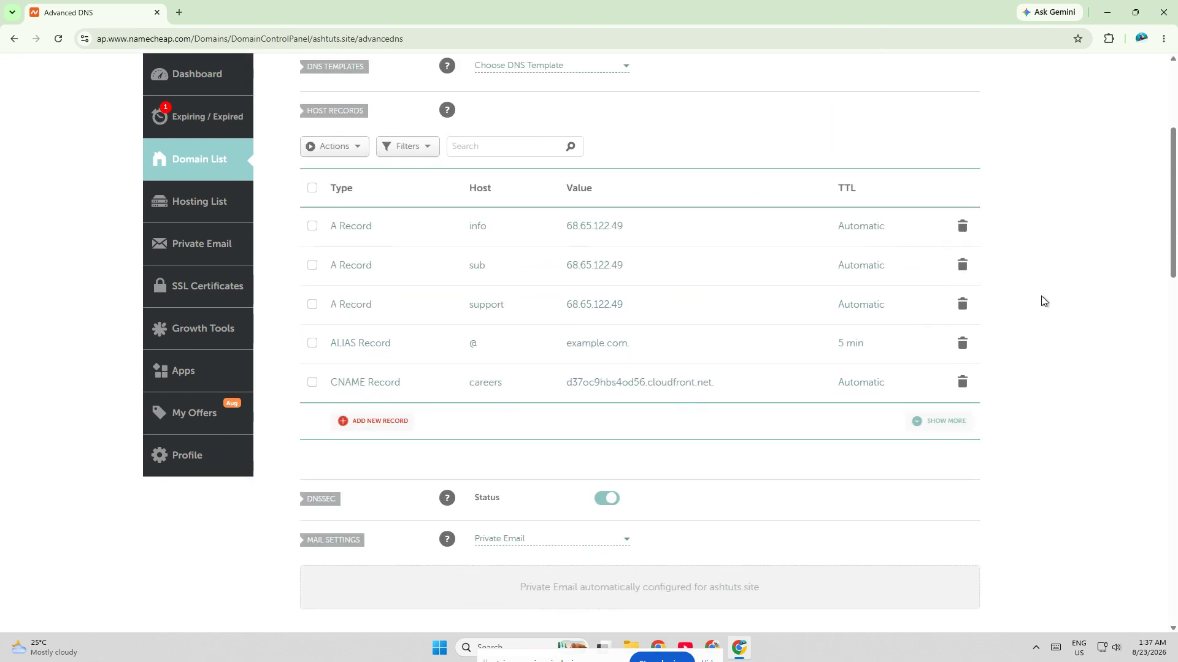
{"action": "left_click", "coordinate": [375, 427]}
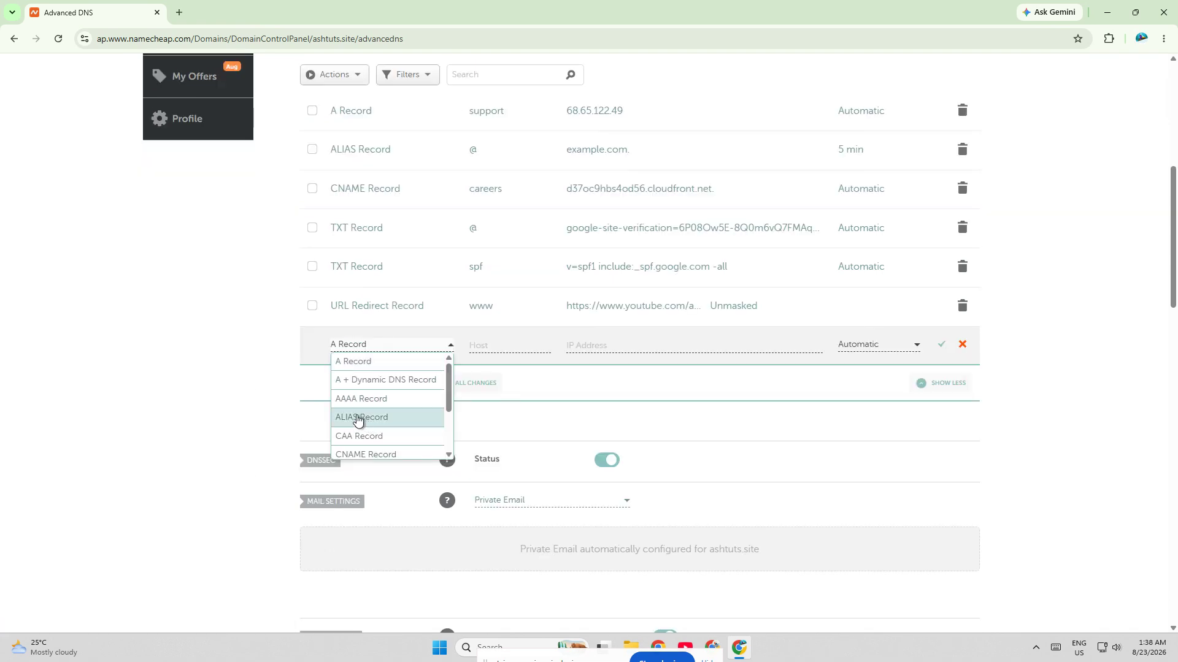
{"action": "scroll", "coordinate": [389, 431], "scroll_direction": "down", "scroll_amount": 2}
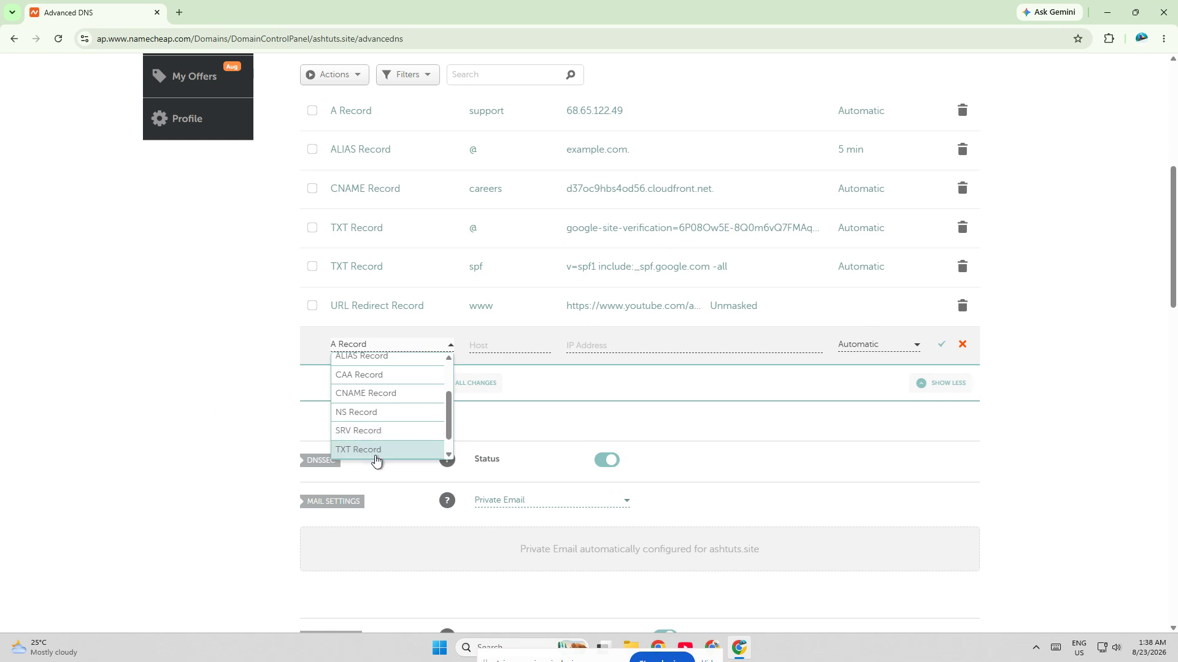
{"action": "left_click", "coordinate": [374, 454]}
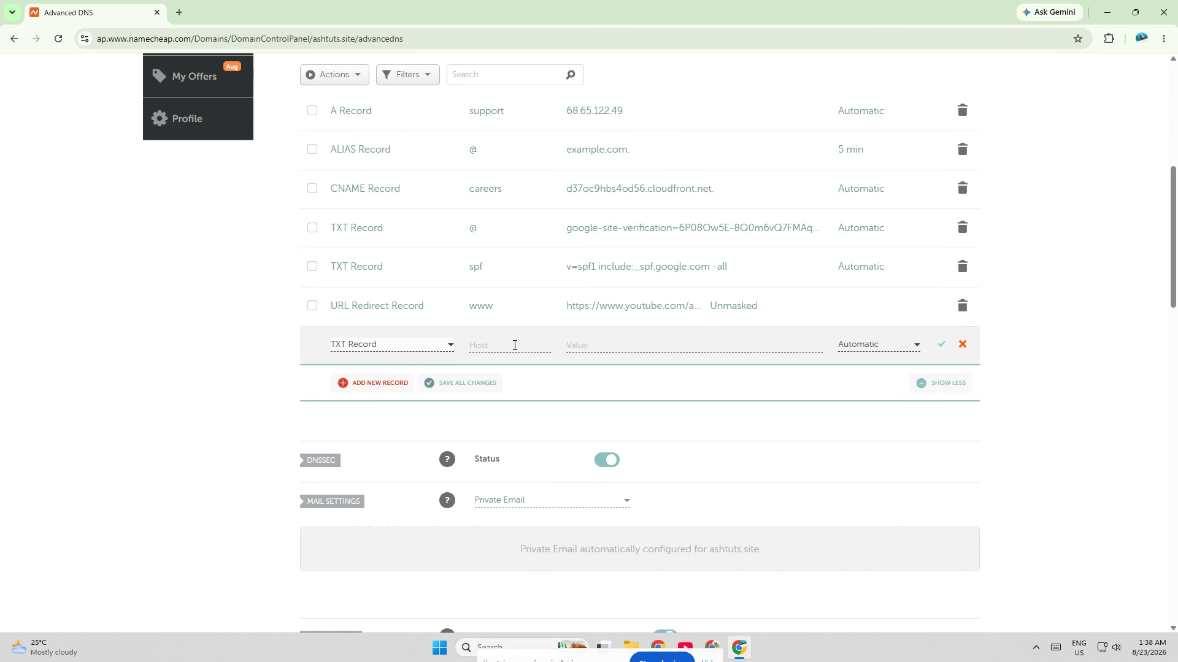
Step: Fill the new TXT record's host with selector._domainkey.yourdomain.com from the clipboard history and check the entire entry
{"action": "left_click", "coordinate": [515, 346]}
{"action": "key", "text": "super+v"}
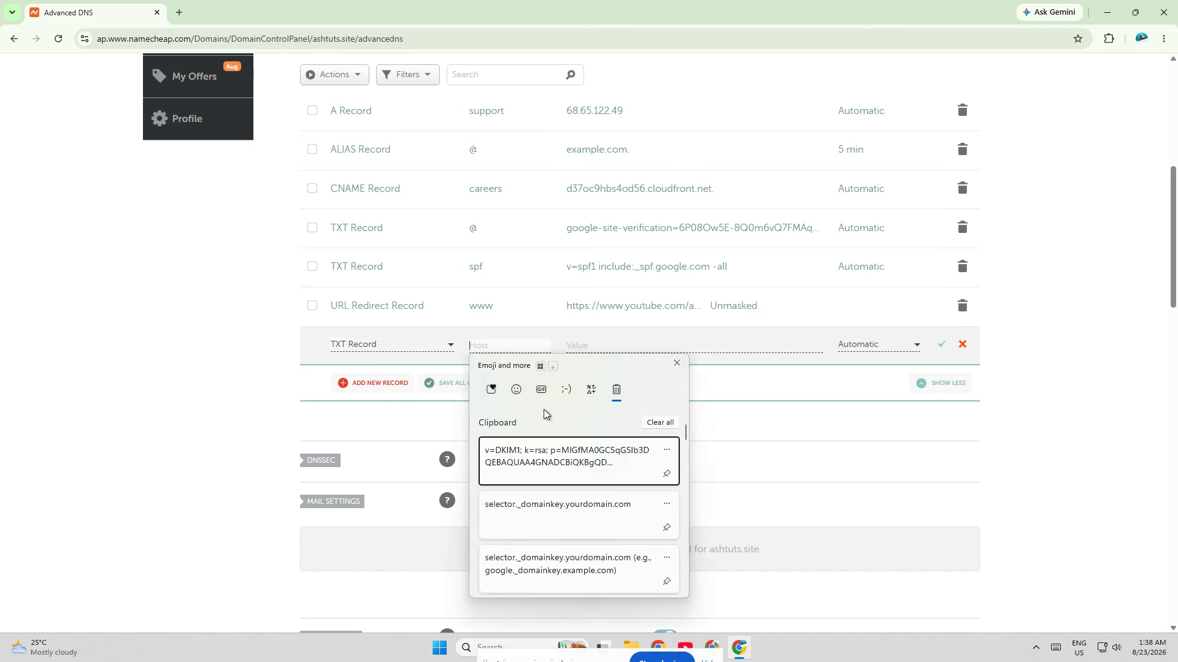
{"action": "left_click", "coordinate": [566, 507]}
{"action": "left_click_drag", "start_coordinate": [521, 345], "coordinate": [455, 351]}
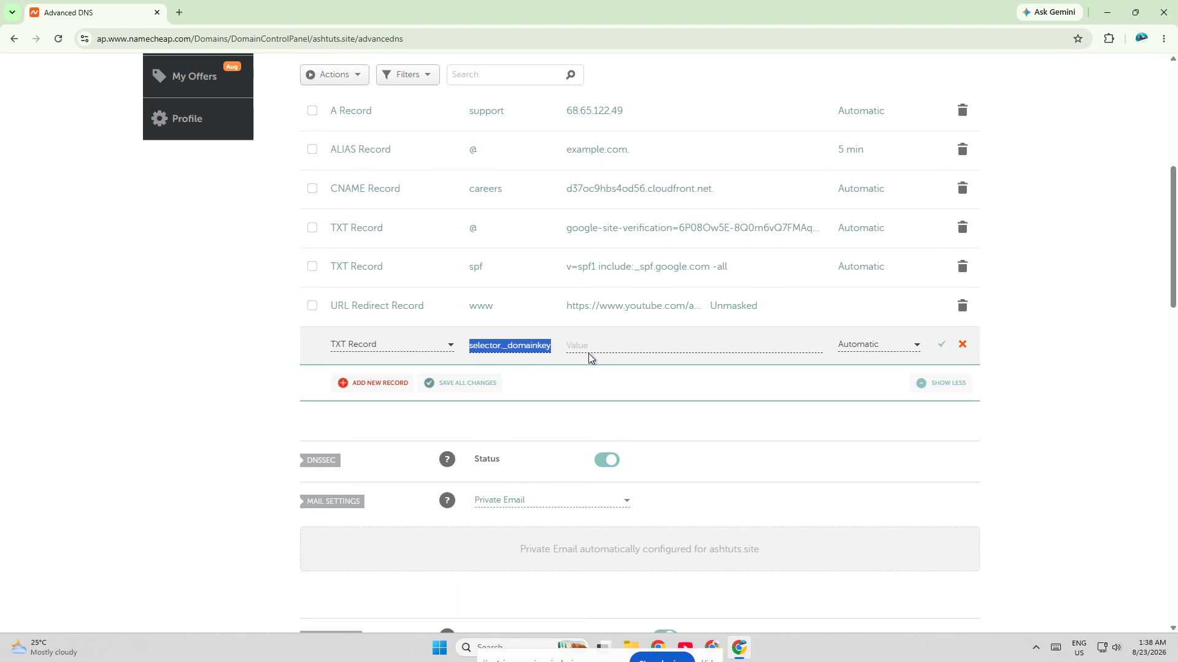
{"action": "left_click", "coordinate": [519, 346]}
{"action": "key", "text": "Right"}
{"action": "key", "text": "Right"}
{"action": "key", "text": "Right"}
{"action": "key", "text": "Right"}
{"action": "key", "text": "Right"}
{"action": "key", "text": "Right"}
{"action": "key", "text": "Right"}
{"action": "key", "text": "Right"}
{"action": "key", "text": "Right"}
{"action": "key", "text": "Right"}
{"action": "key", "text": "Right"}
{"action": "key", "text": "Right"}
{"action": "key", "text": "Right"}
{"action": "key", "text": "Right"}
{"action": "key", "text": "Right"}
{"action": "key", "text": "Right"}
{"action": "key", "text": "Right"}
{"action": "key", "text": "Right"}
{"action": "key", "text": "Right"}
{"action": "key", "text": "Right"}
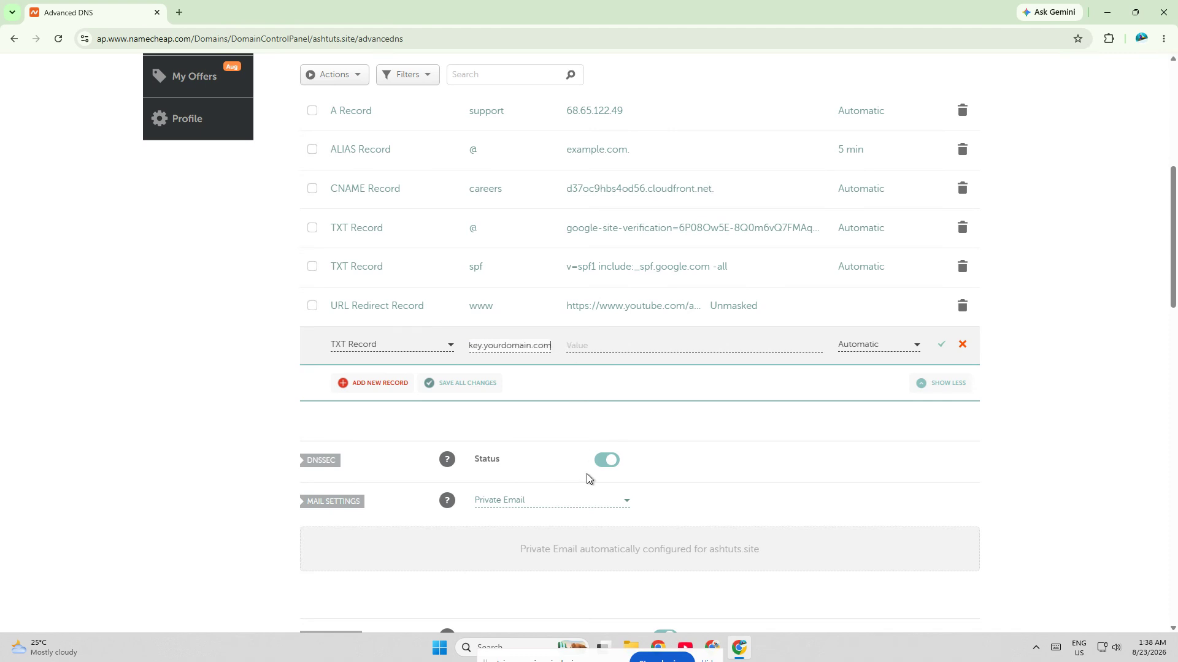
Step: Search Google in a new tab for "sample dkim record", copy the example host name, and return to the DNS records
{"action": "scroll", "coordinate": [589, 476], "scroll_direction": "up", "scroll_amount": 2}
{"action": "left_click", "coordinate": [177, 14]}
{"action": "type", "text": "sample dkim"}
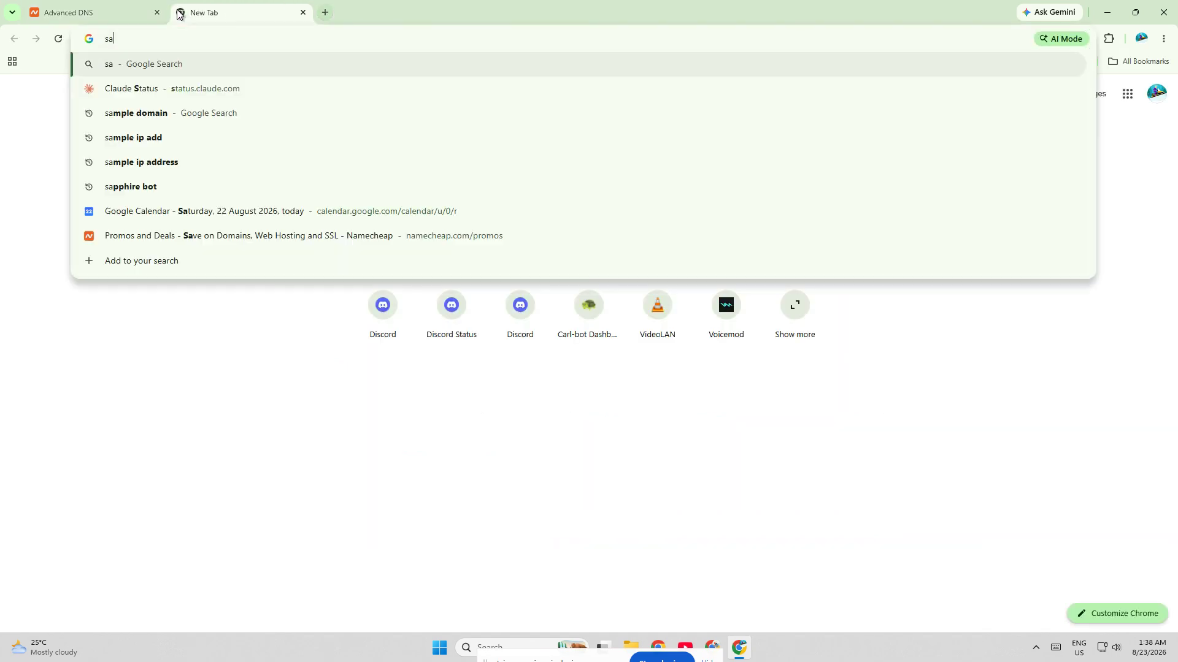
{"action": "key", "text": "Return"}
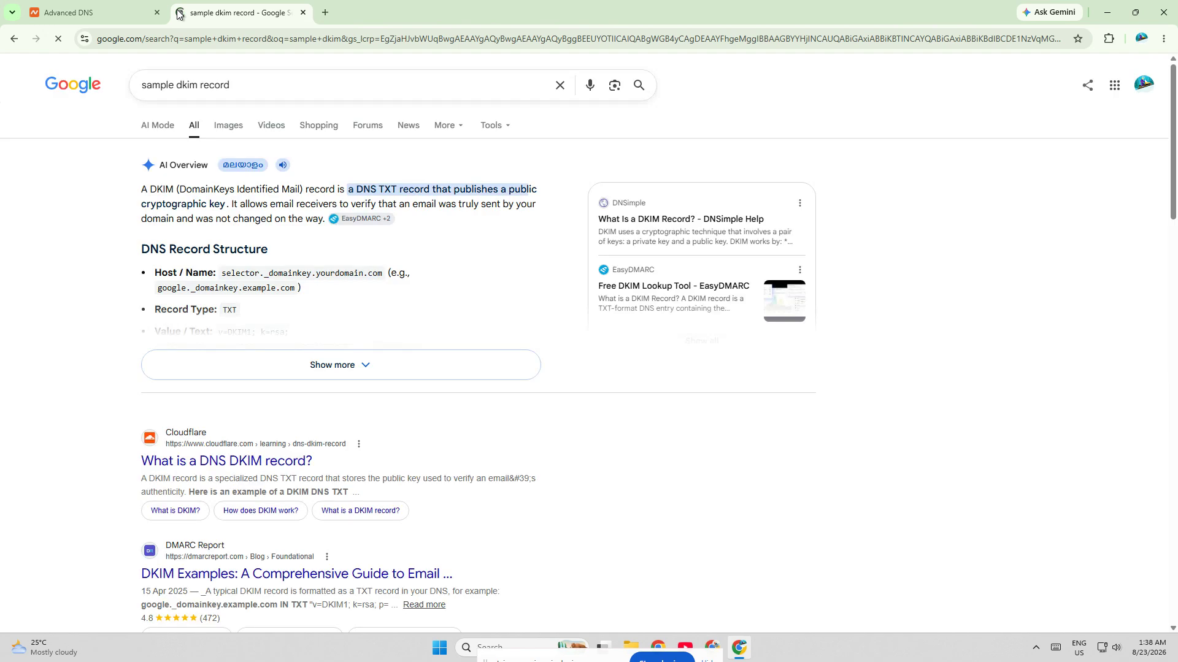
{"action": "left_click_drag", "start_coordinate": [222, 273], "coordinate": [384, 272]}
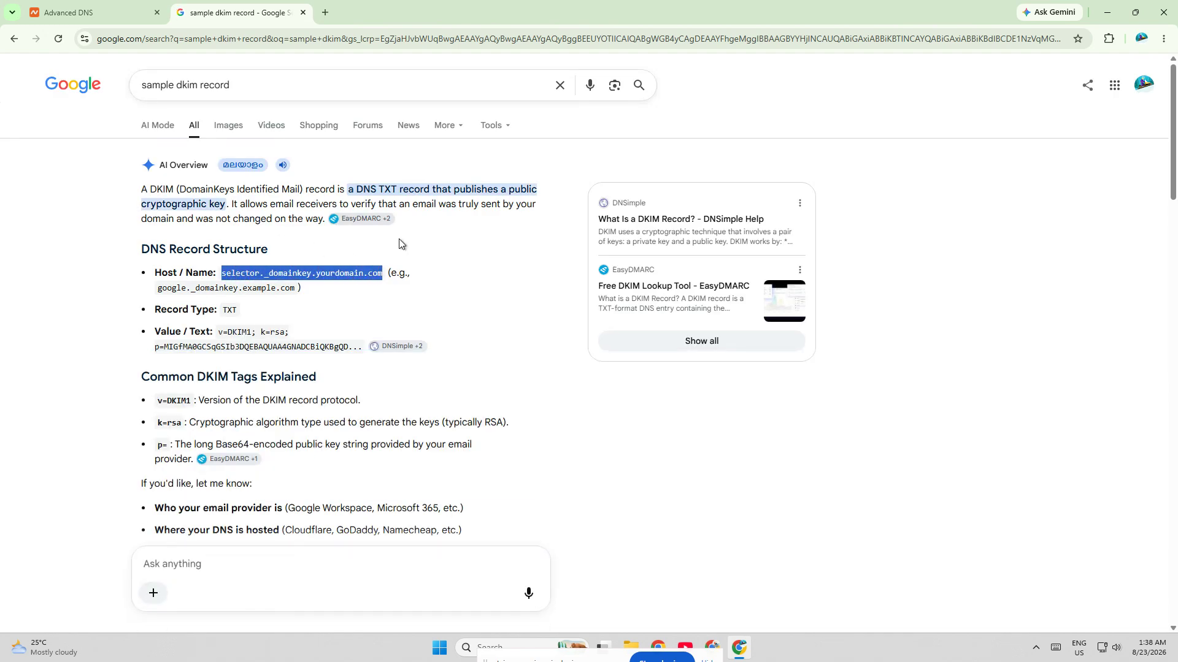
{"action": "left_click", "coordinate": [136, 12]}
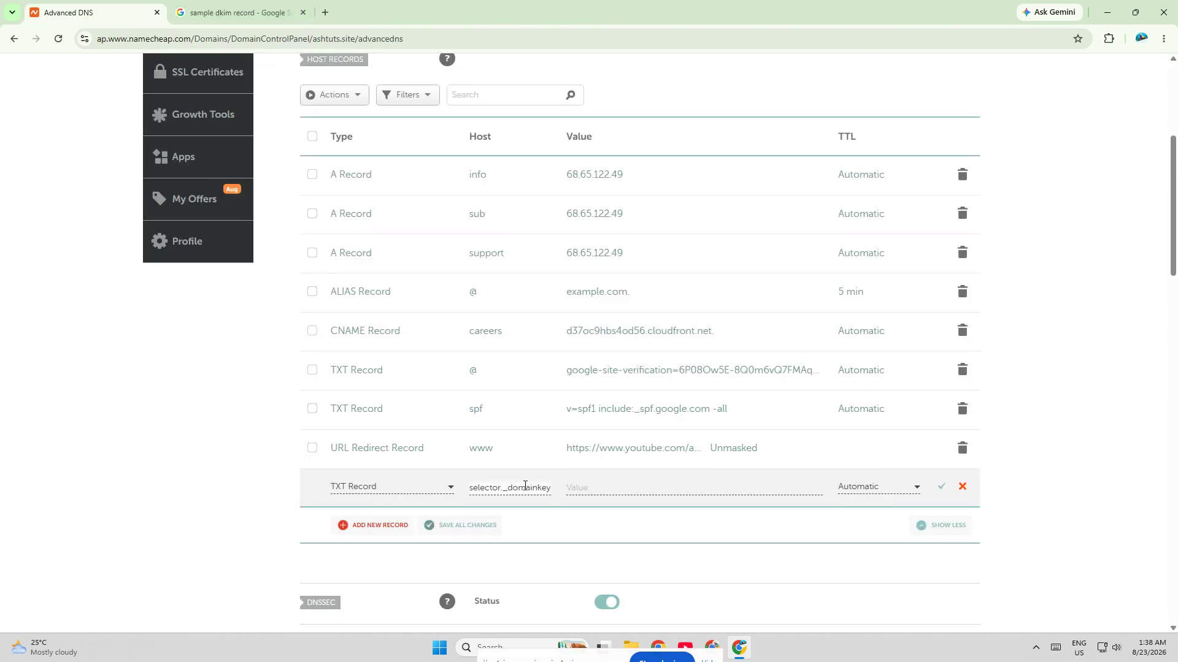
{"action": "key", "text": "End"}
Step: Paste the sample DKIM public key text beginning "v=DKIM1; k=rsa;" as the value, keep TTL Automatic, and save the TXT record
{"action": "left_click", "coordinate": [604, 487]}
{"action": "key", "text": "super+v"}
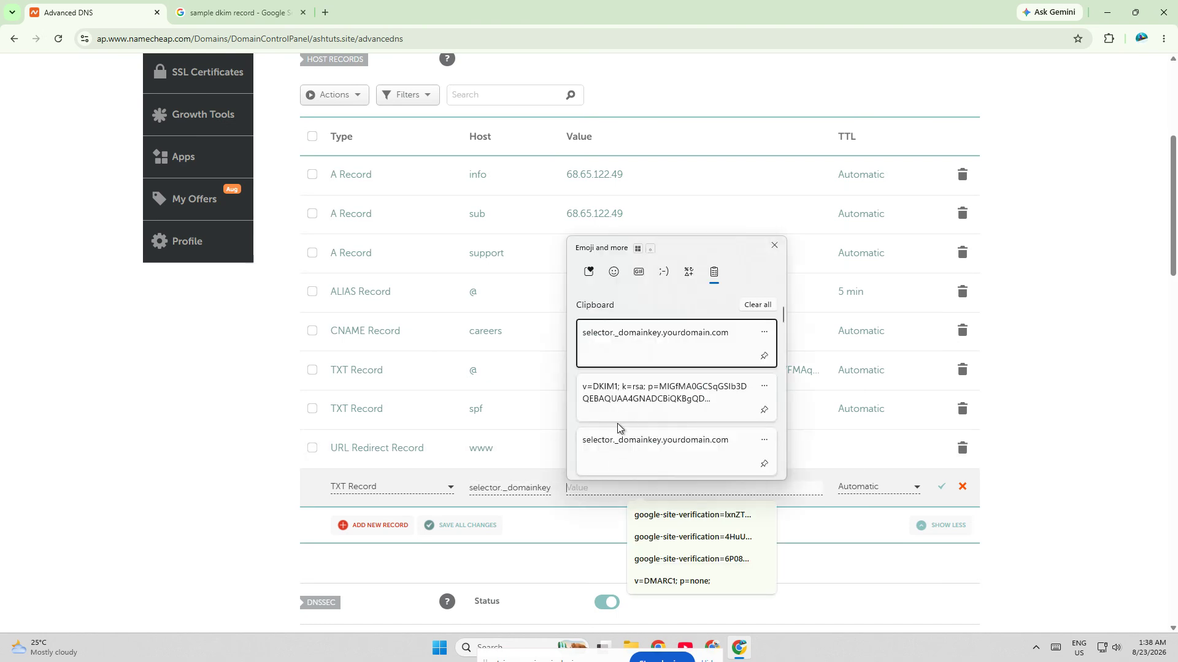
{"action": "left_click", "coordinate": [626, 408]}
{"action": "left_click", "coordinate": [900, 486]}
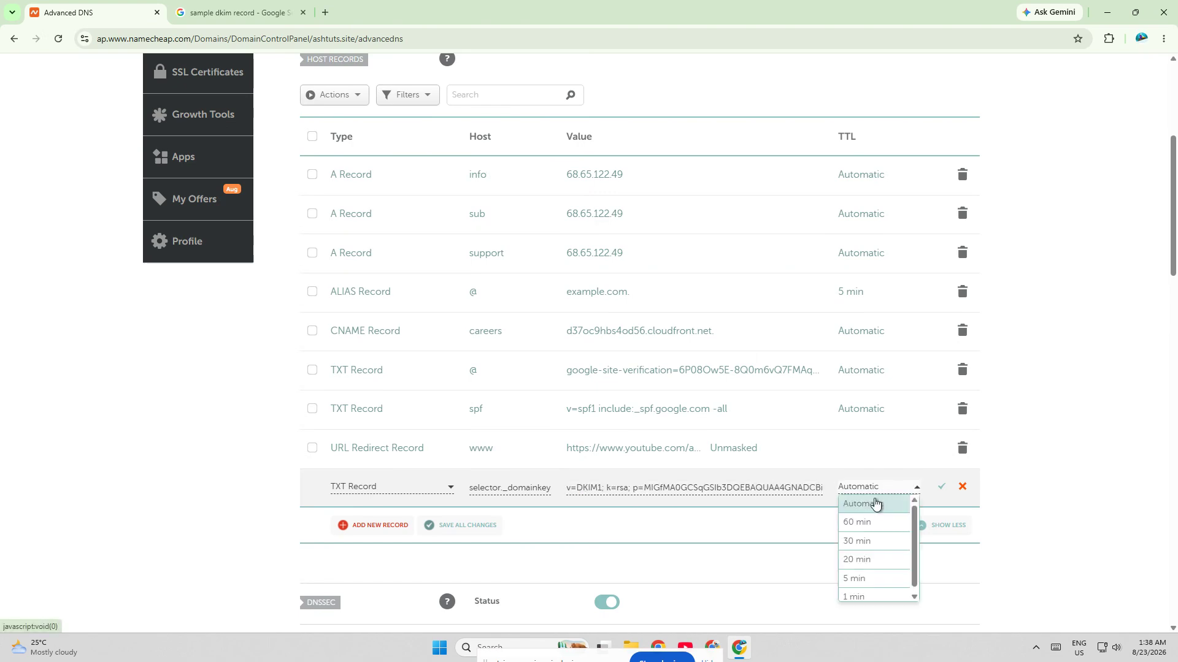
{"action": "left_click", "coordinate": [900, 498]}
{"action": "left_click", "coordinate": [941, 487]}
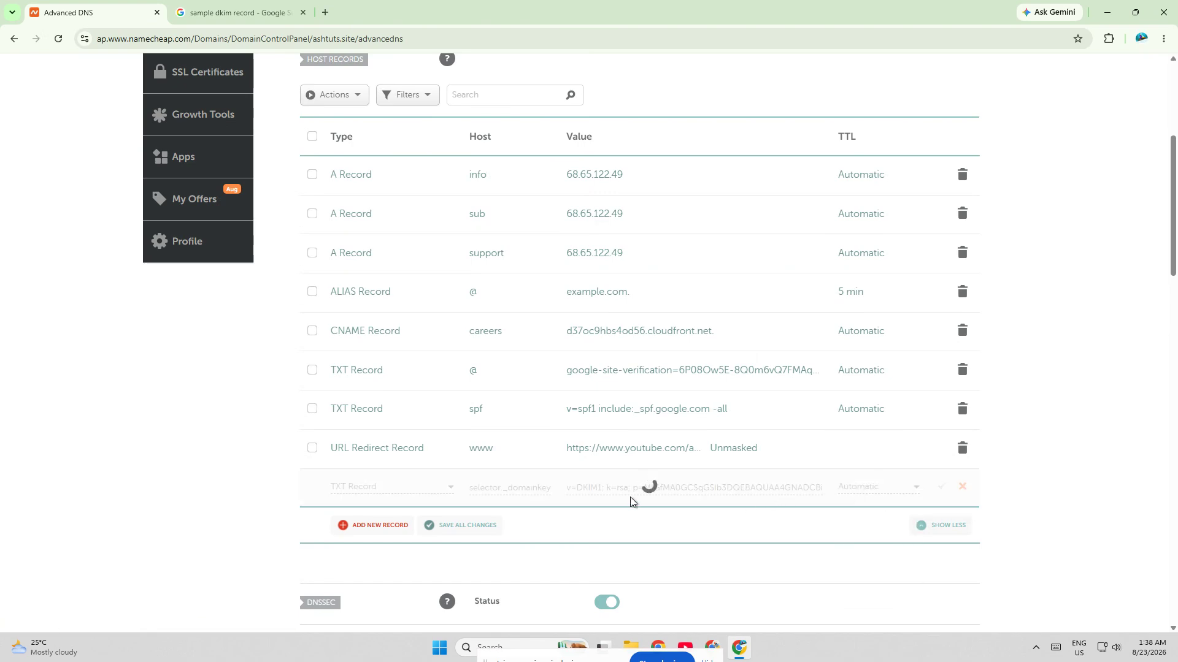